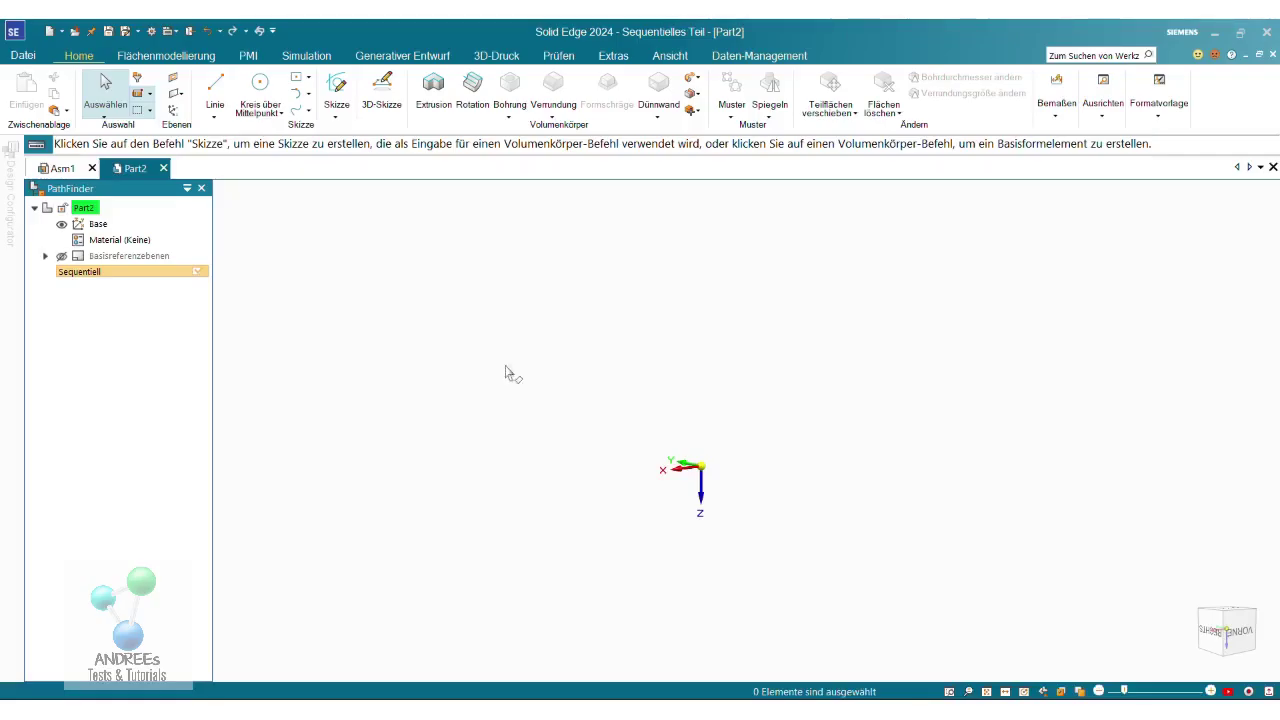
# - Open a 3D-Skizze in Part2 with an empty workspace
pyautogui.click(380, 88)
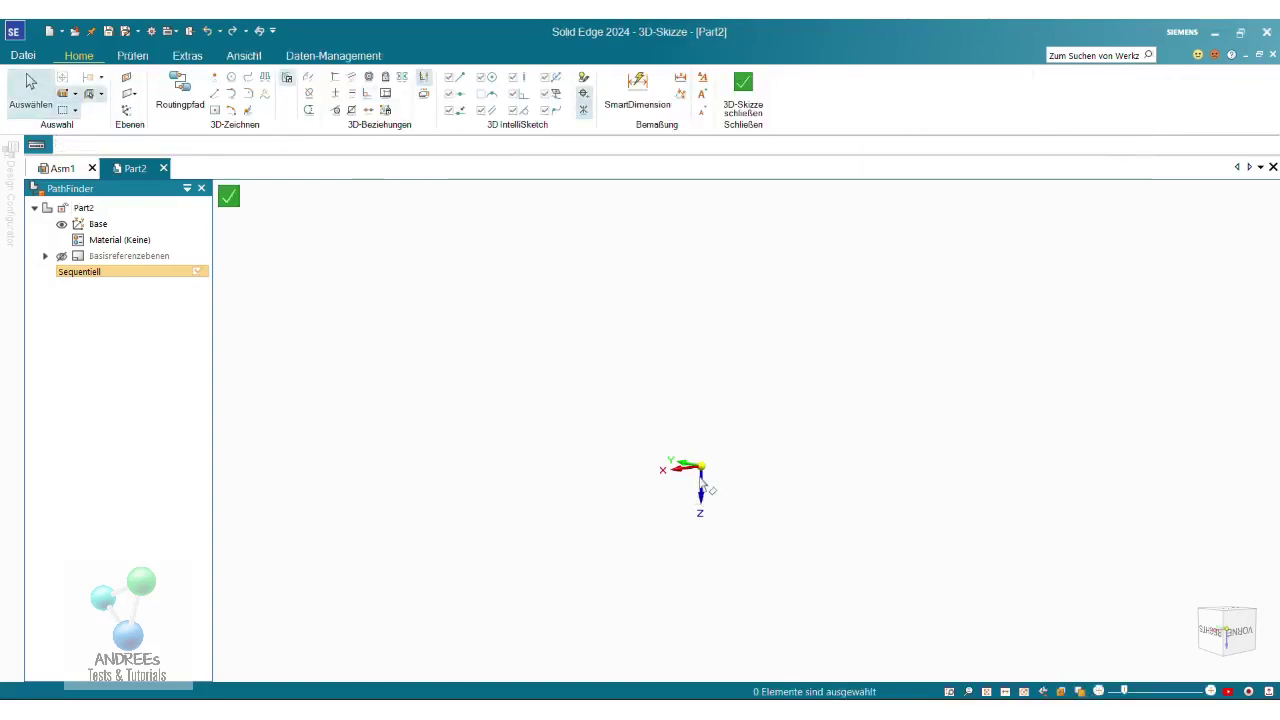
pyautogui.scroll(2, 701, 482)
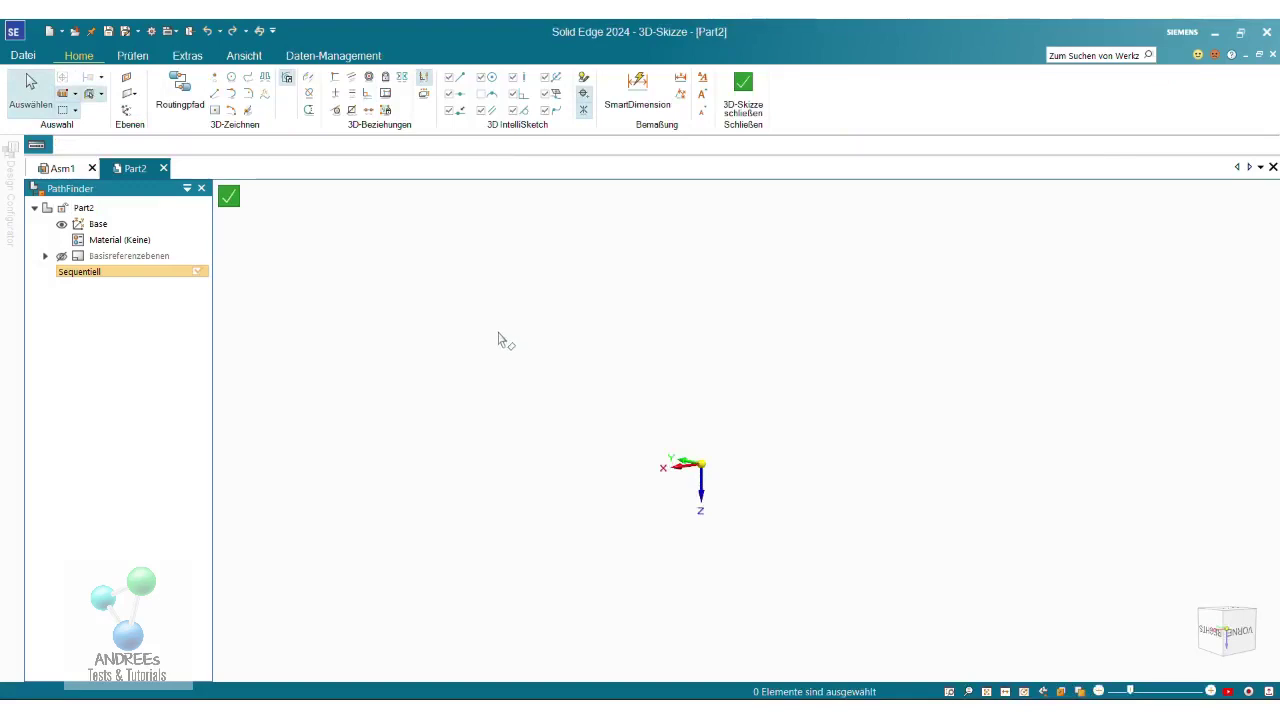
# - Choose 3D-Kreis über Mittelpunkt and place the circle's centre near the origin triad
pyautogui.click(229, 76)
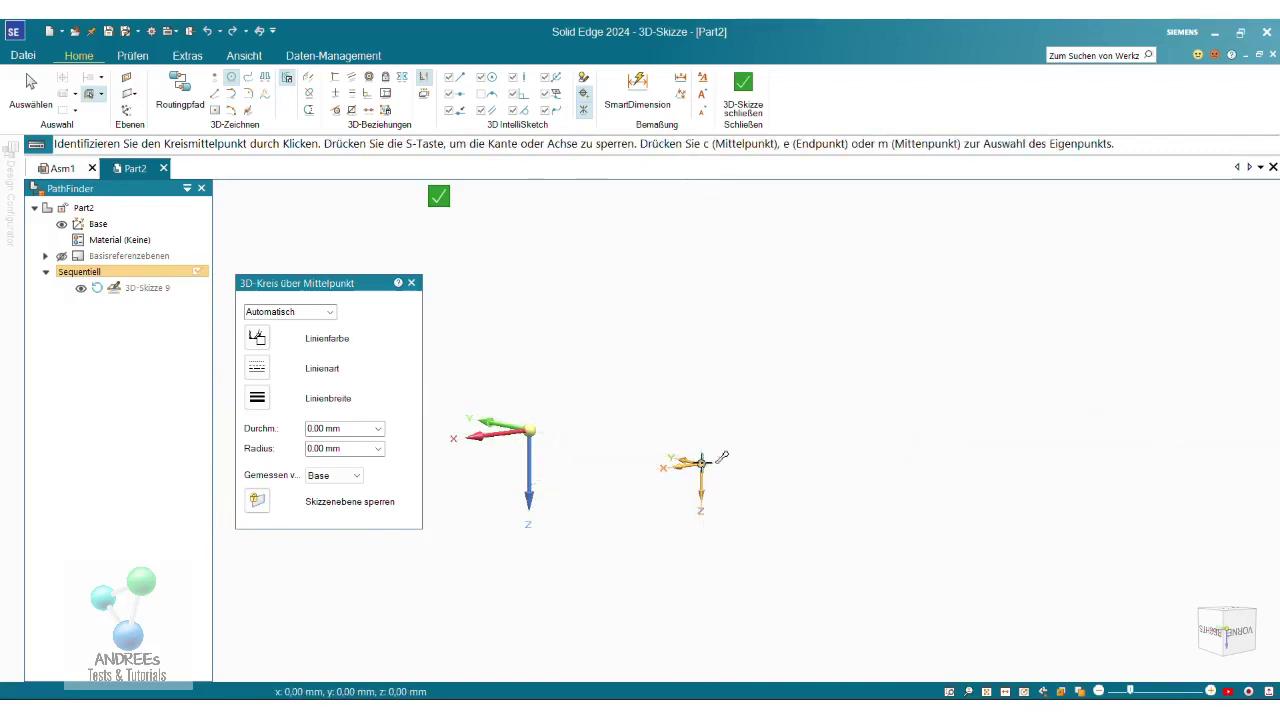
pyautogui.click(699, 465)
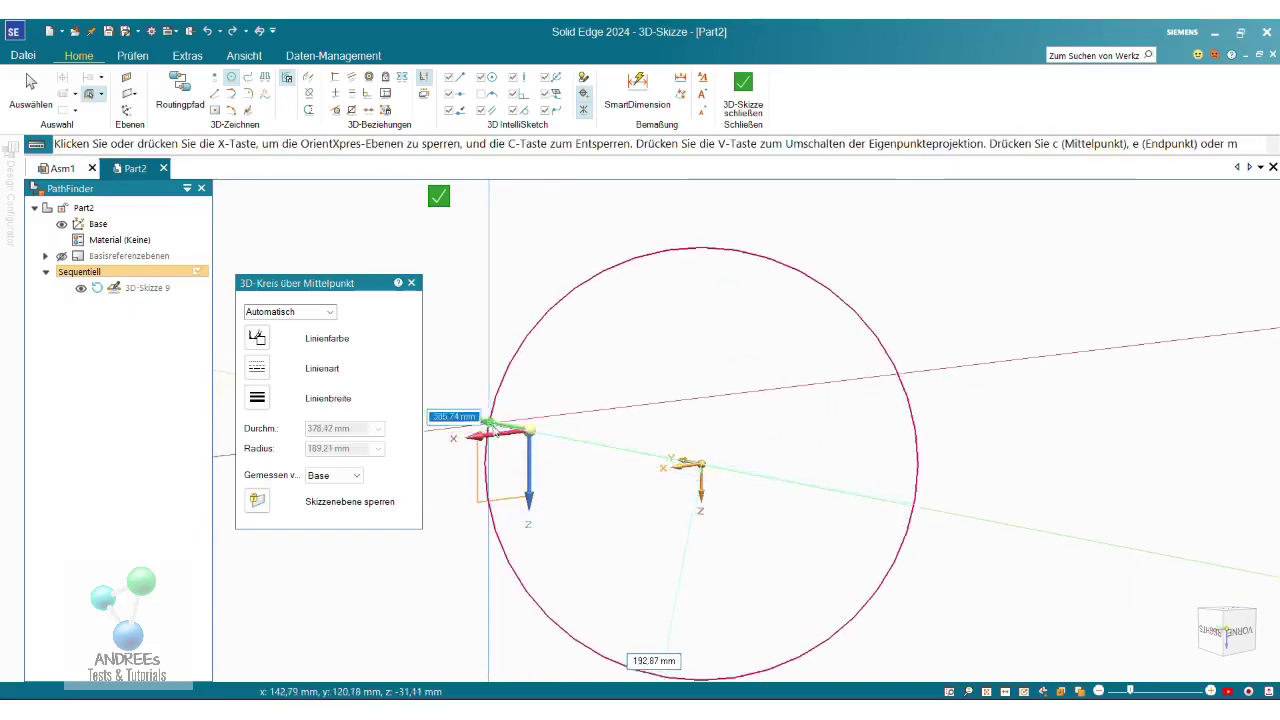
pyautogui.click(505, 452)
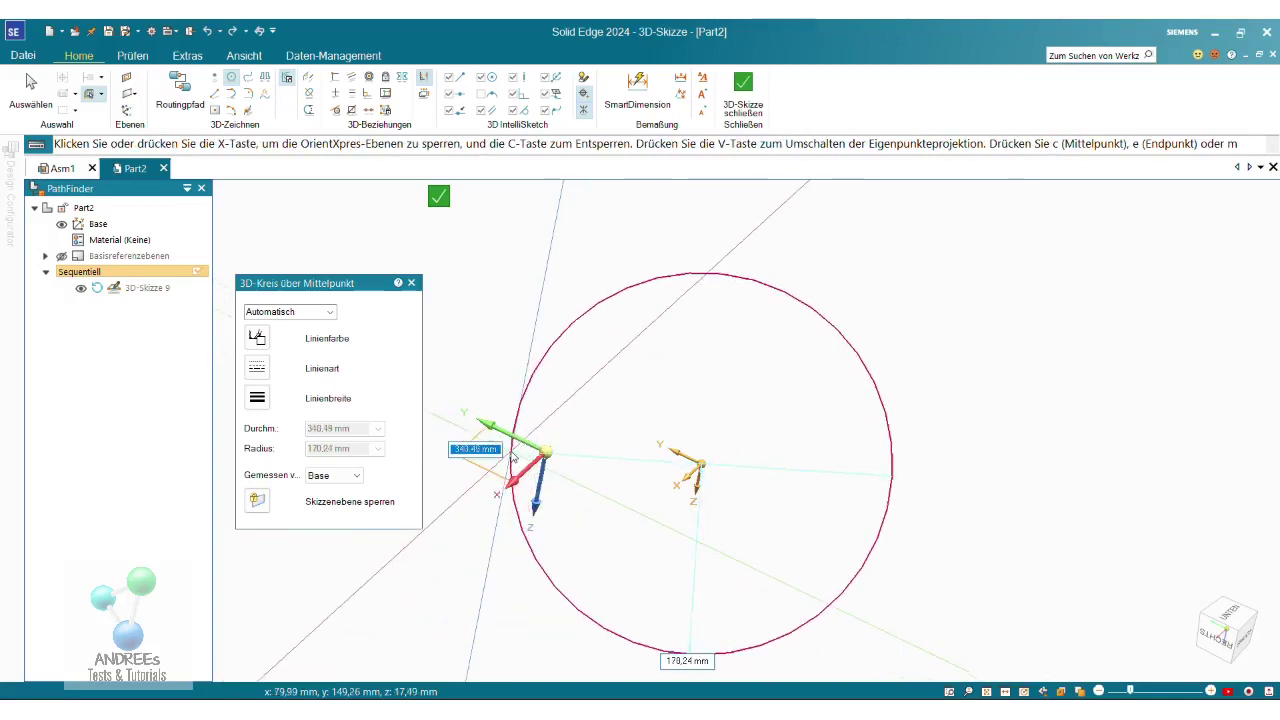
pyautogui.scroll(2, 510, 455)
pyautogui.scroll(1, 510, 455)
pyautogui.scroll(1, 509, 455)
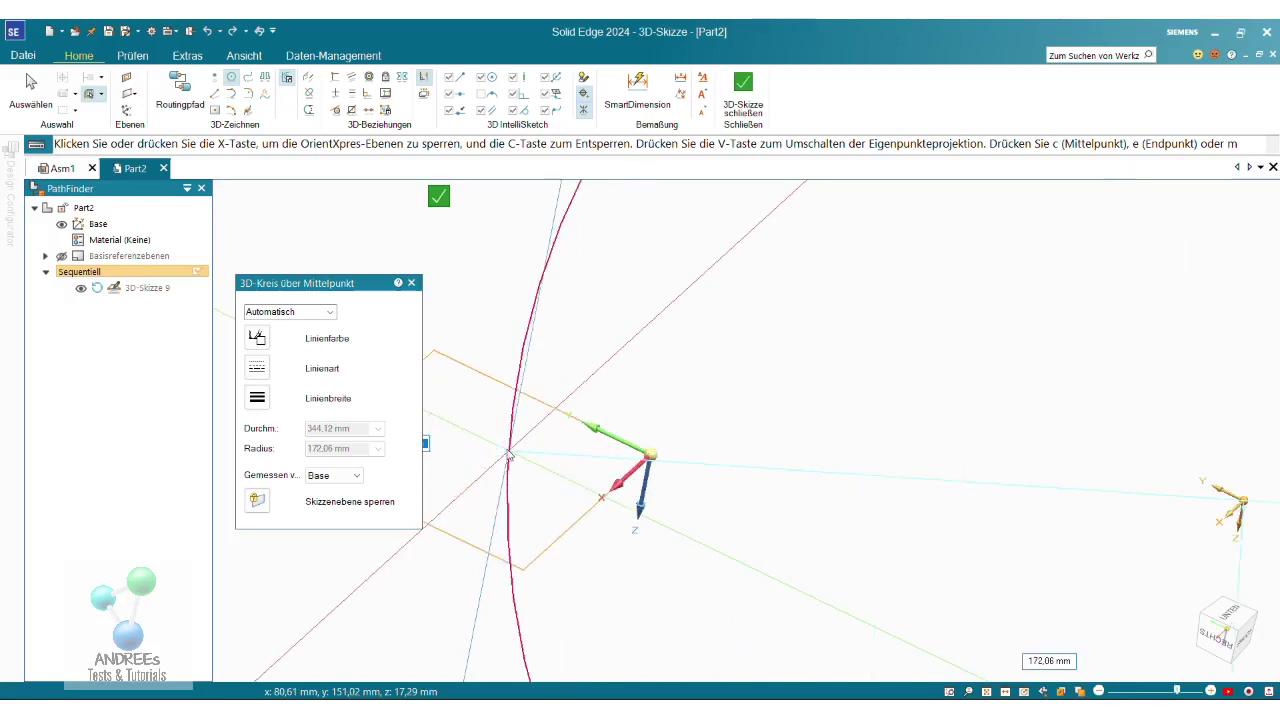
pyautogui.click(509, 455)
pyautogui.scroll(-1, 550, 395)
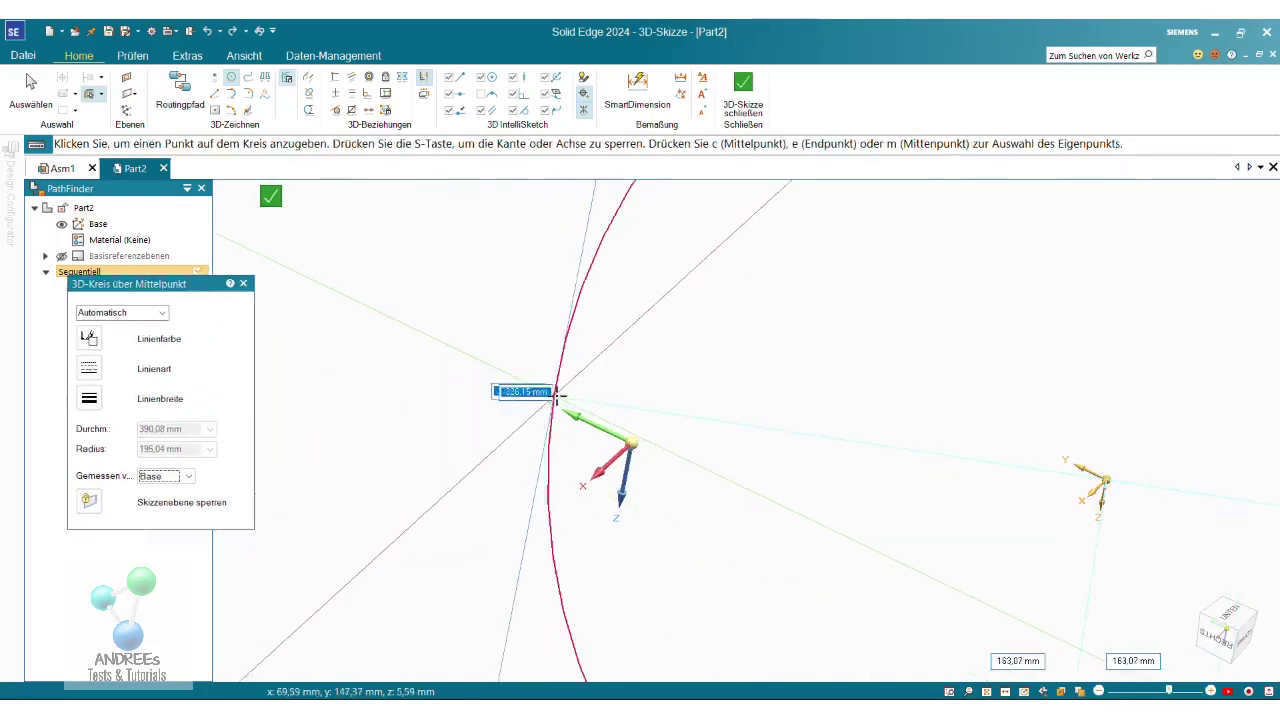
pyautogui.scroll(-1, 557, 395)
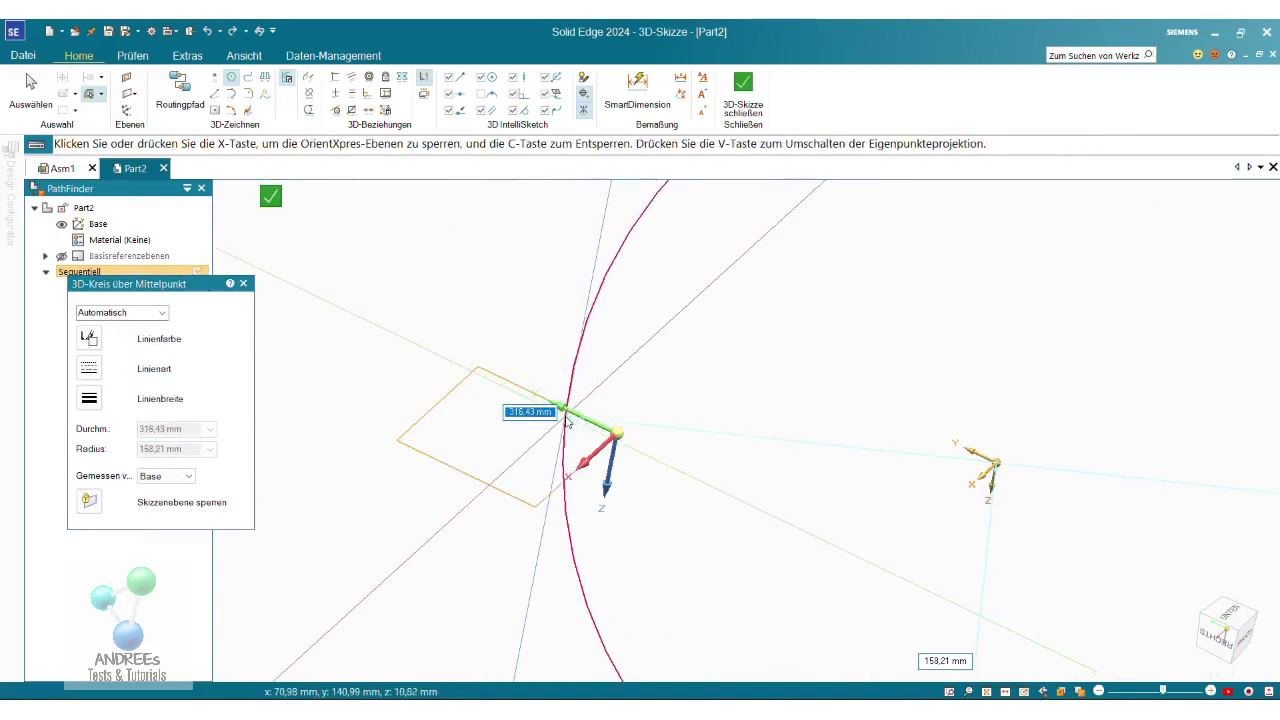
pyautogui.scroll(-1, 567, 422)
pyautogui.scroll(-2, 640, 428)
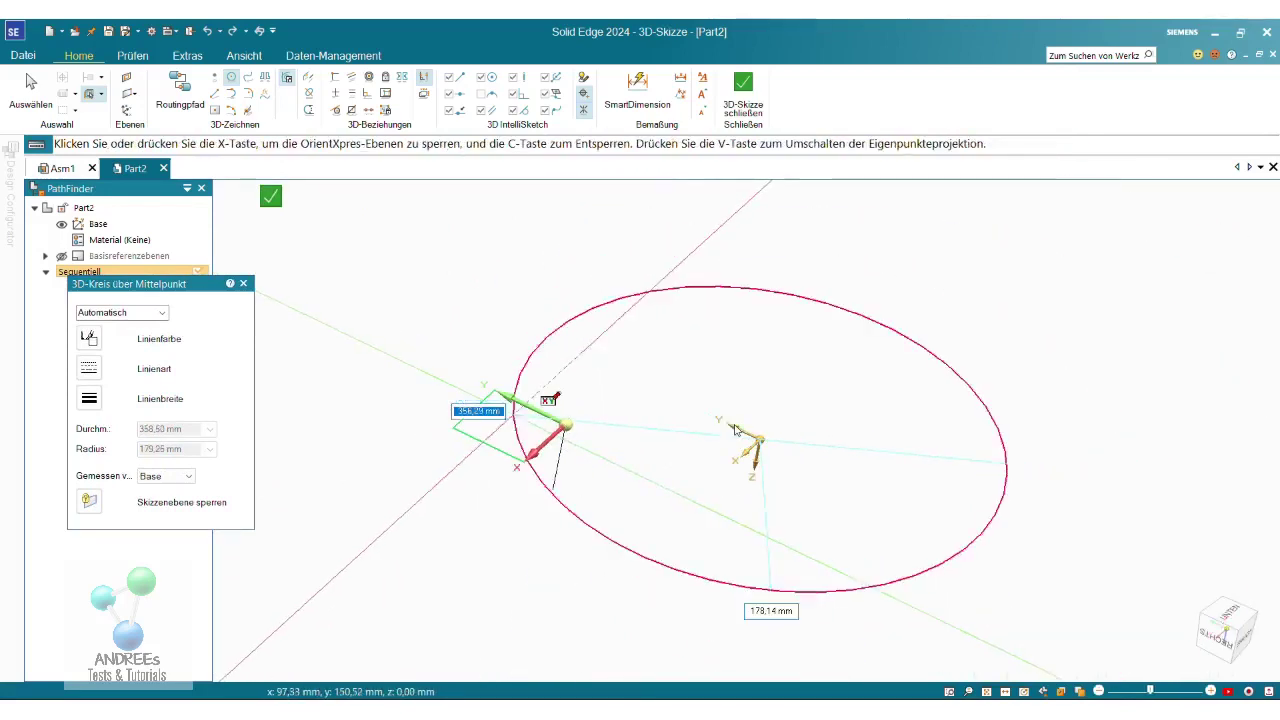
# - Fix the circle on the sketch origin with a 100 mm diameter, then view it at an angle
pyautogui.click(735, 429)
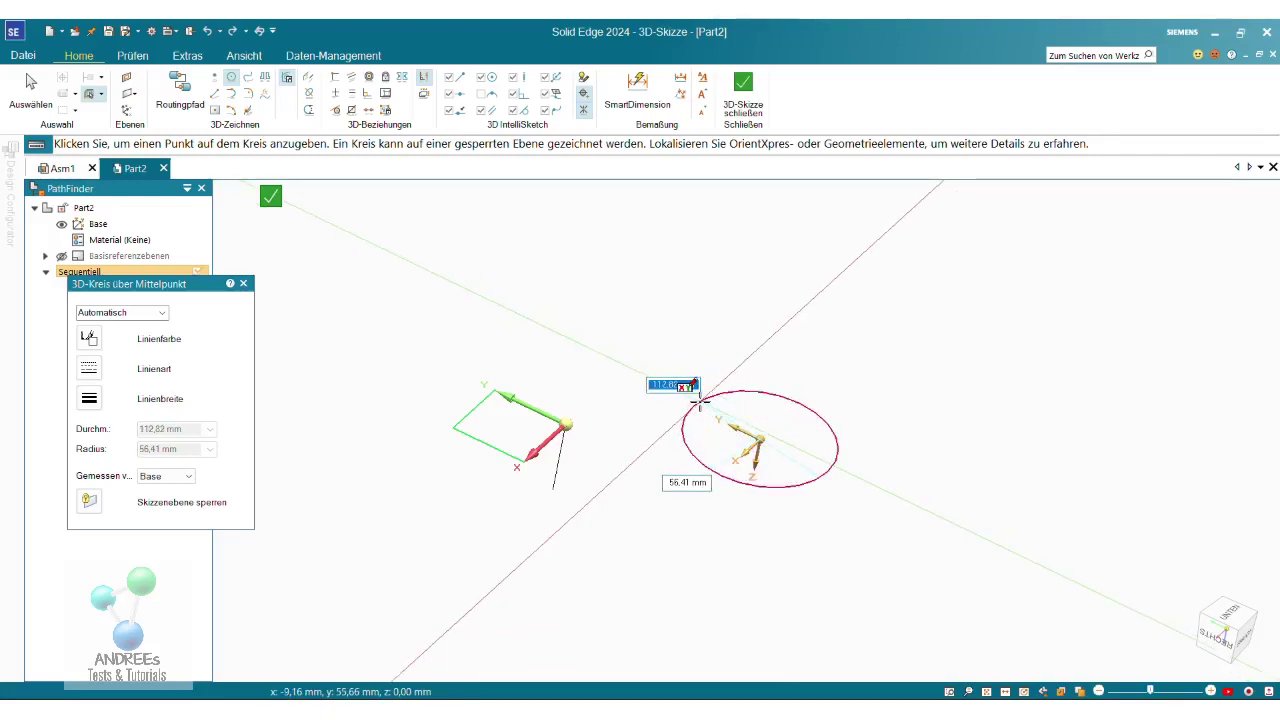
pyautogui.write('100')
pyautogui.press('Return')
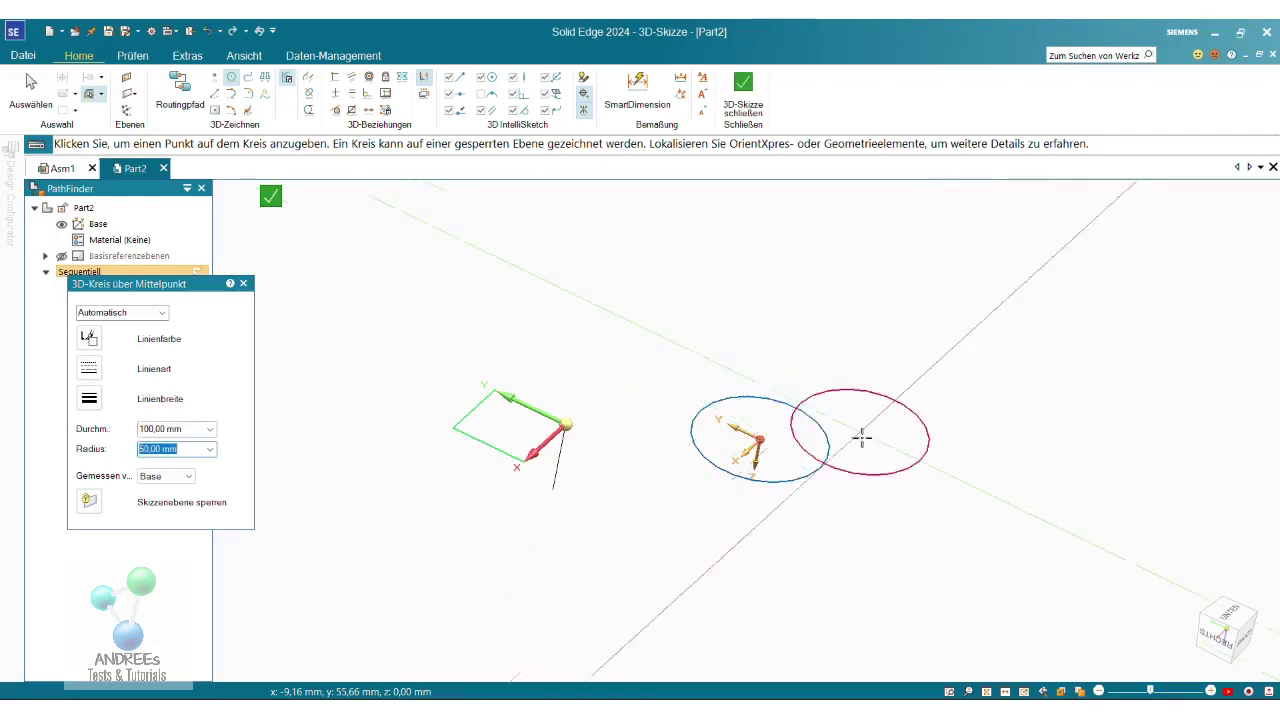
pyautogui.scroll(2, 858, 443)
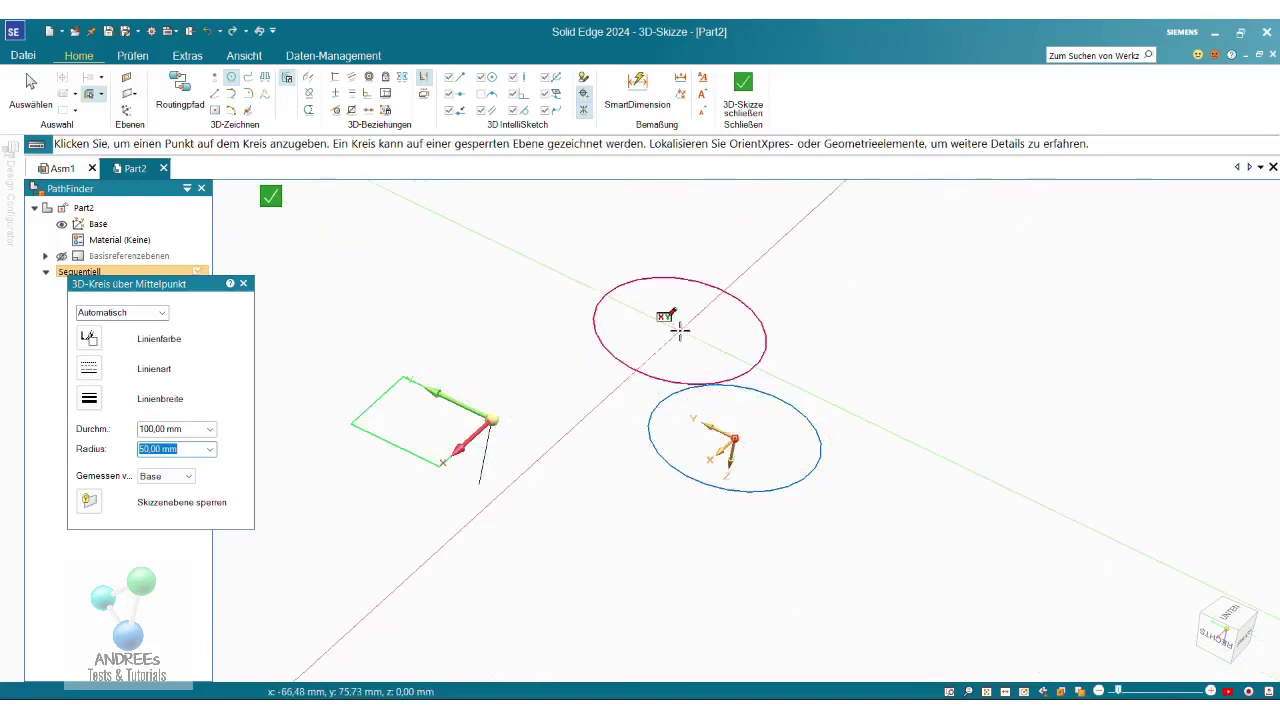
pyautogui.moveTo(894, 457); pyautogui.dragTo(835, 420, button='middle')
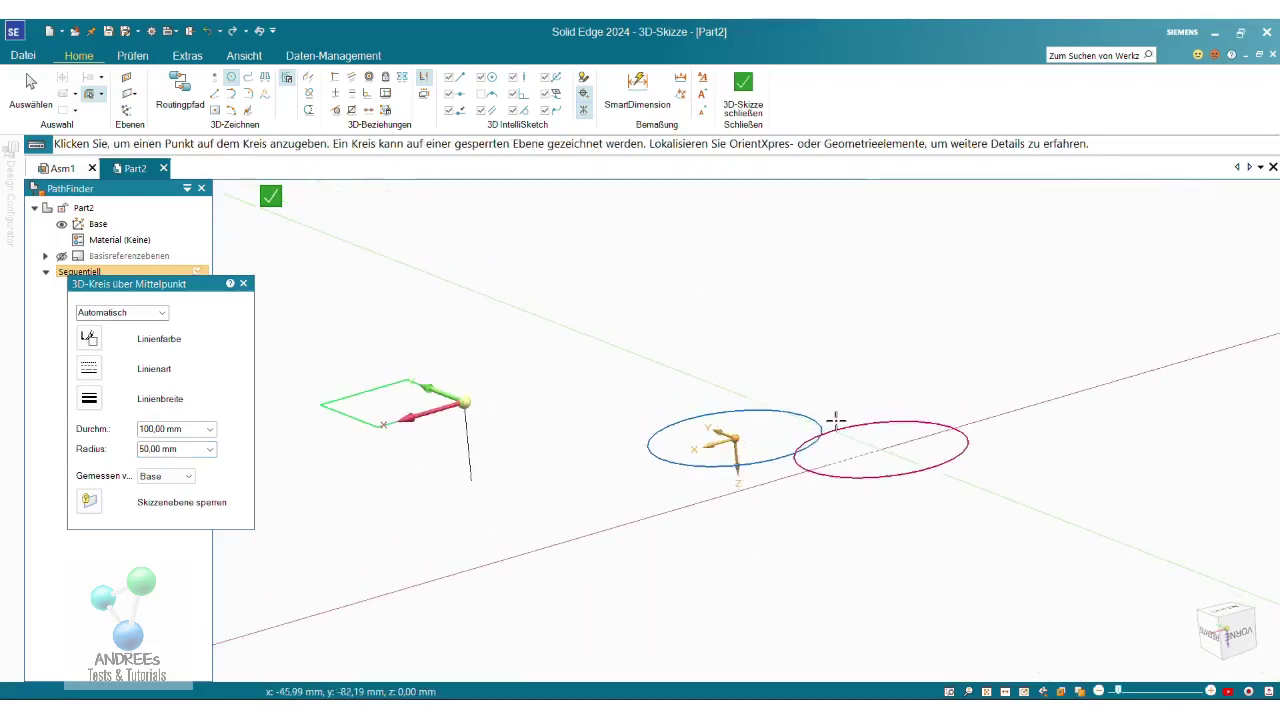
# - Begin a 3D-Linie with its first point at the circle's centre
pyautogui.click(213, 96)
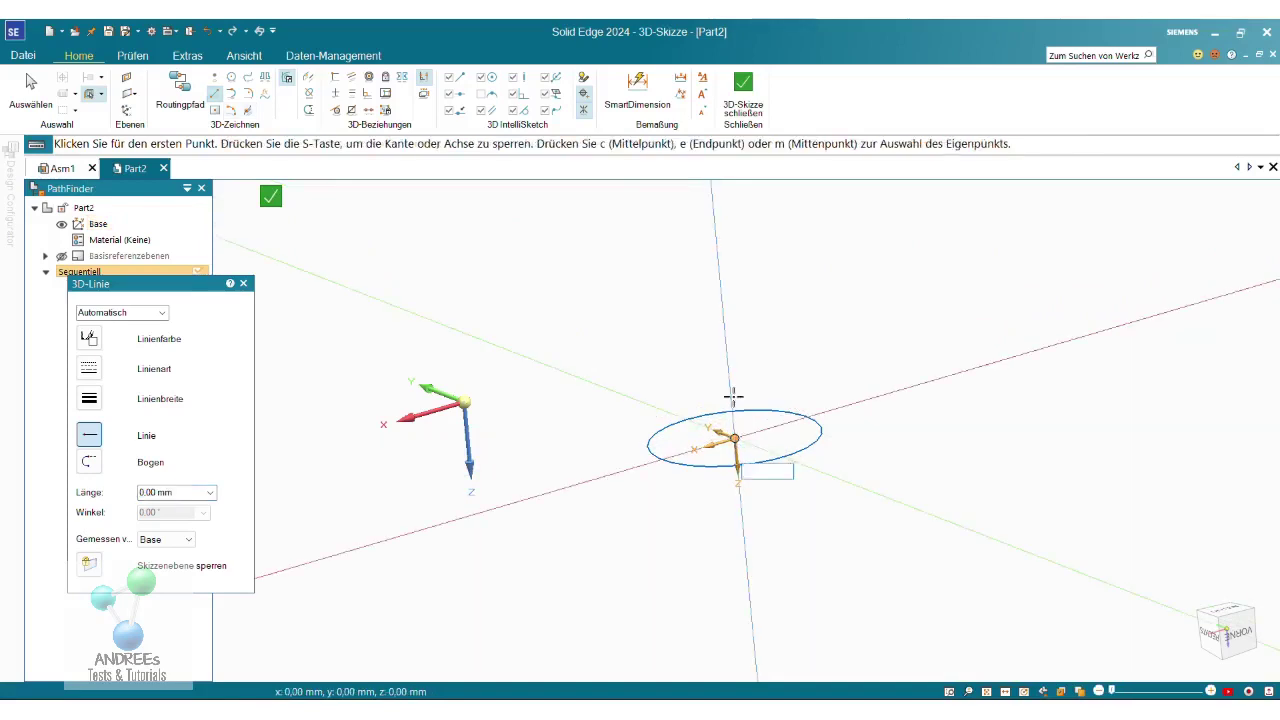
pyautogui.click(735, 438)
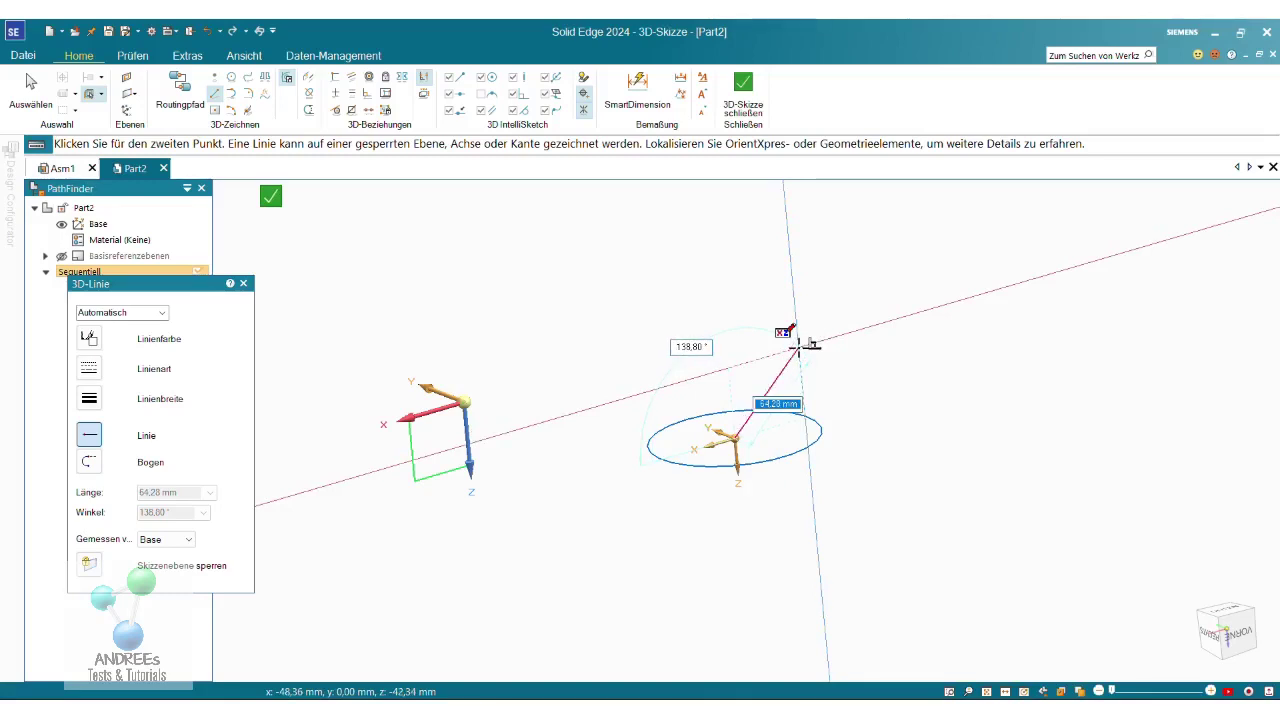
# - Give the line a 100 mm length at 135°, place its end, and end the command
pyautogui.click(800, 345)
pyautogui.write('100')
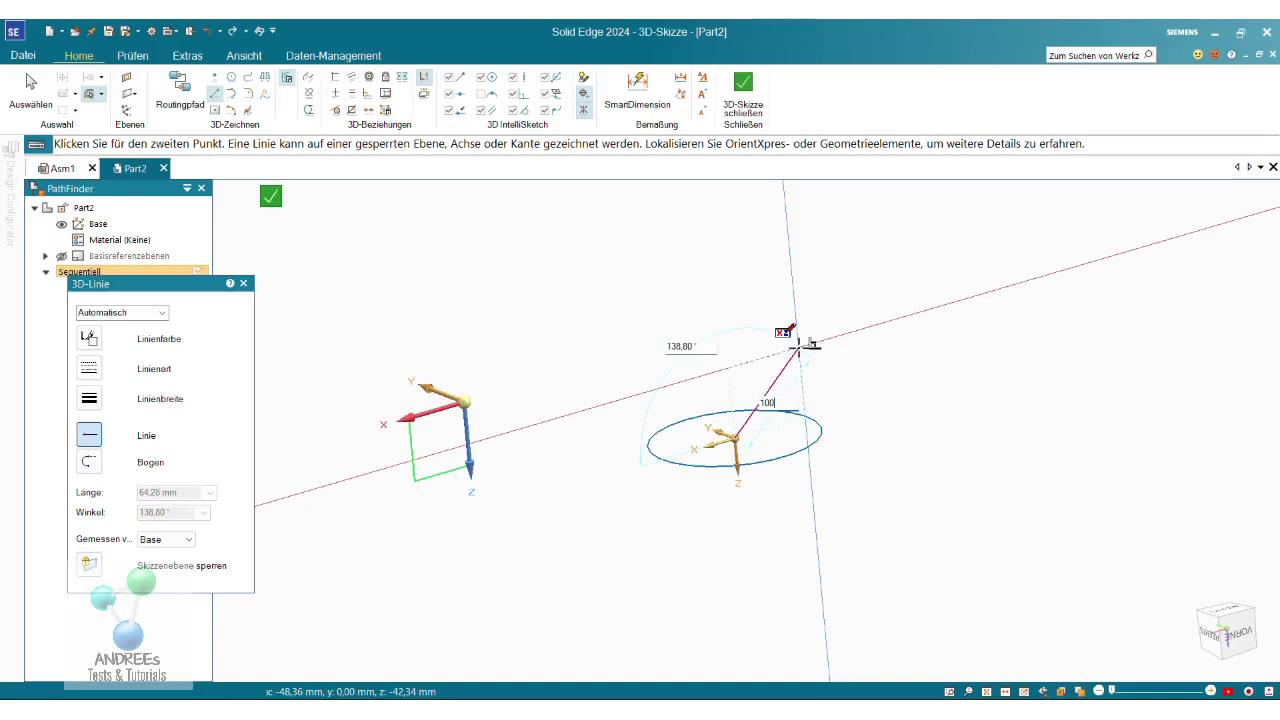
pyautogui.press('Tab')
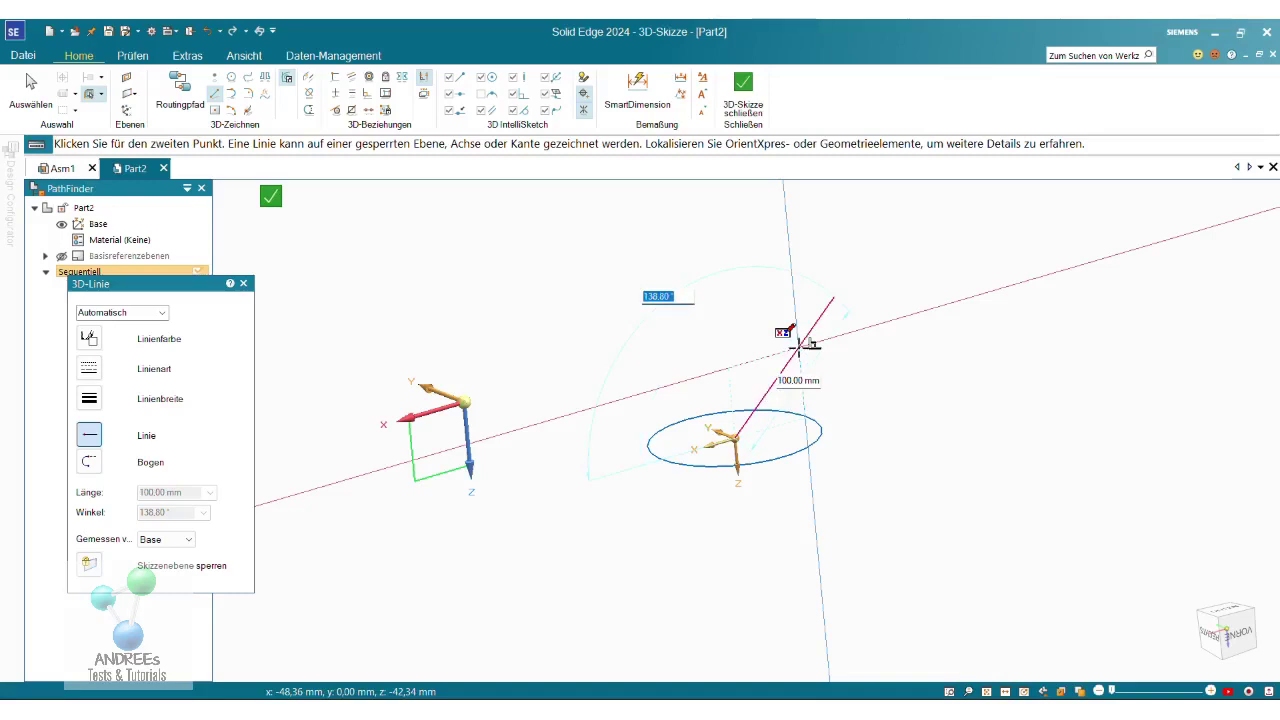
pyautogui.write('135')
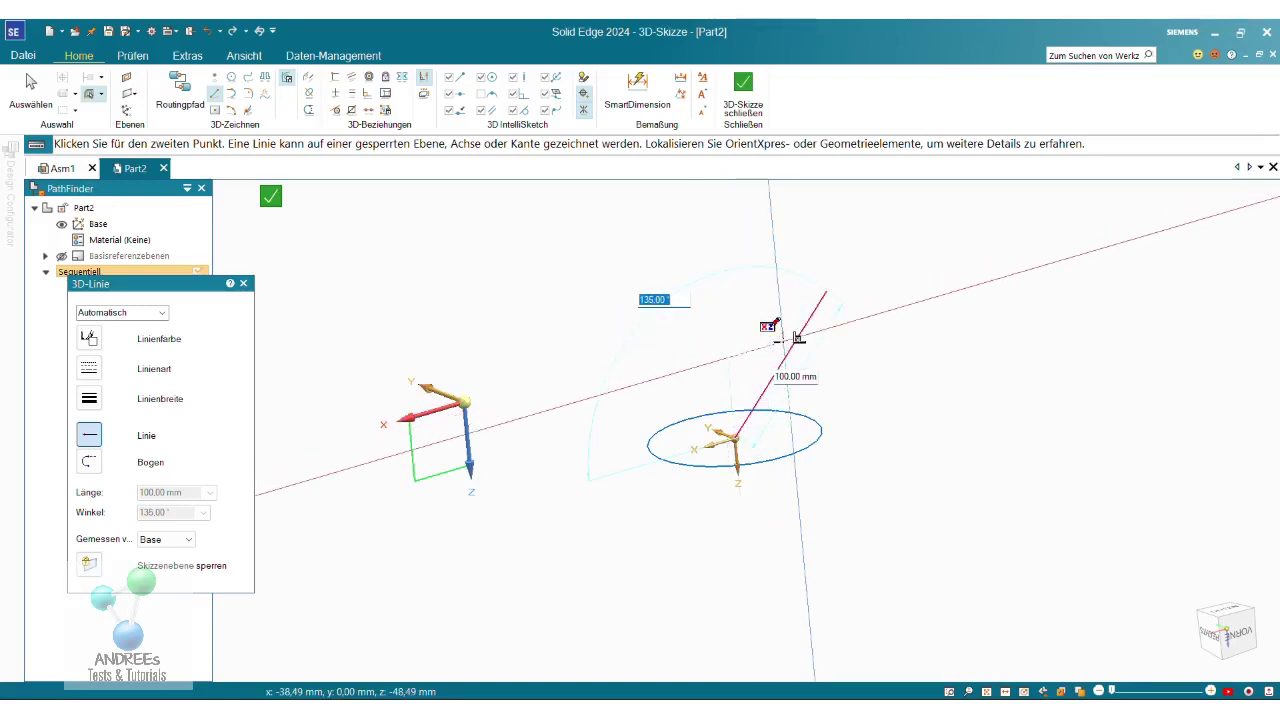
pyautogui.click(795, 336)
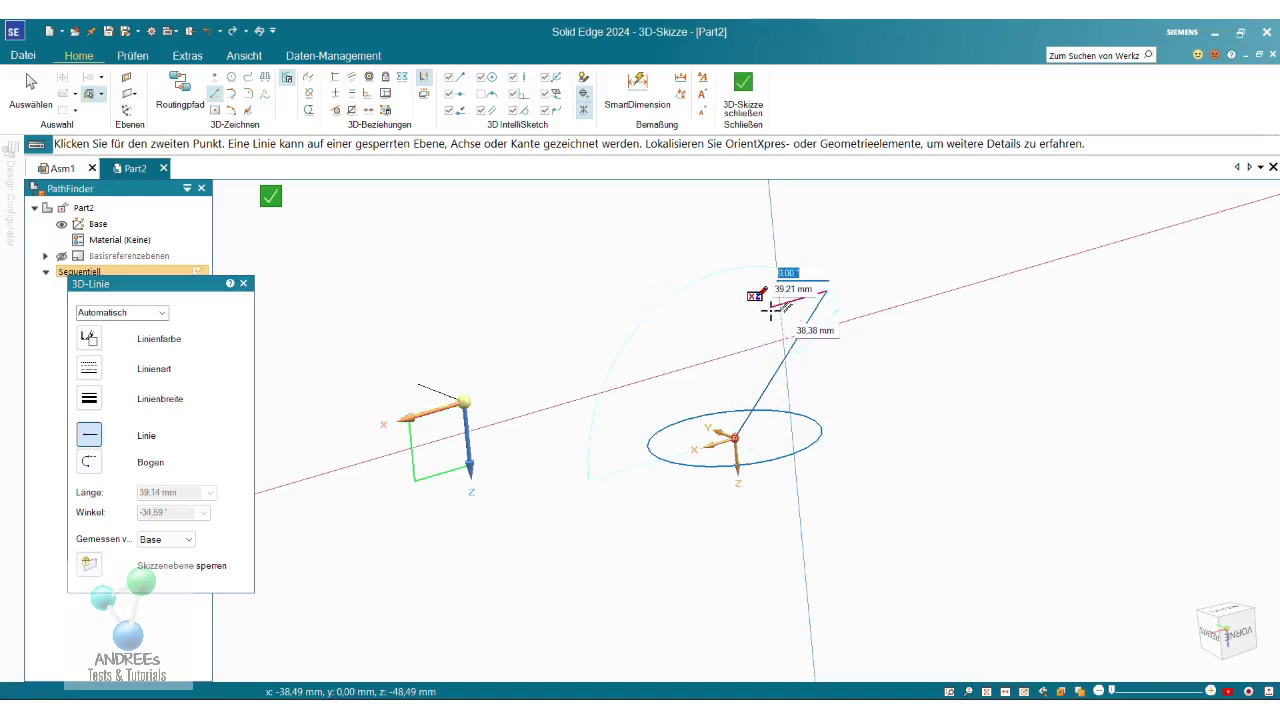
pyautogui.press('Escape')
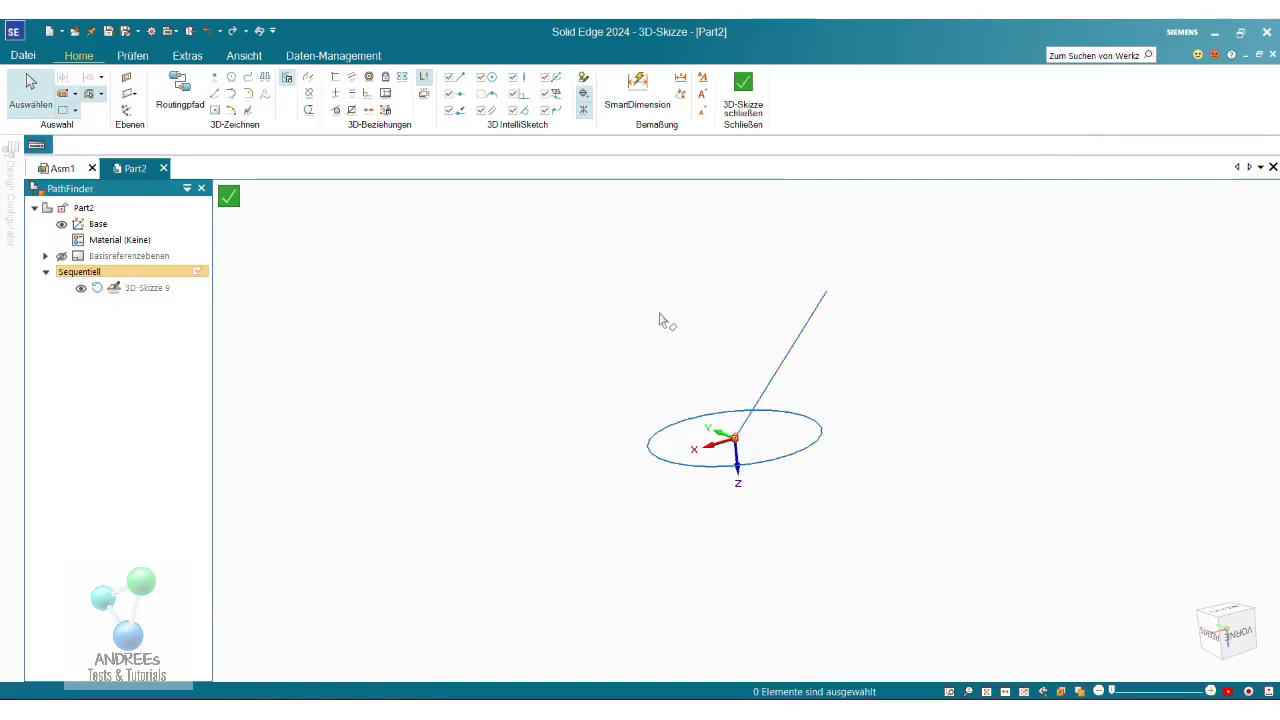
pyautogui.moveTo(659, 320); pyautogui.dragTo(653, 329, button='middle')
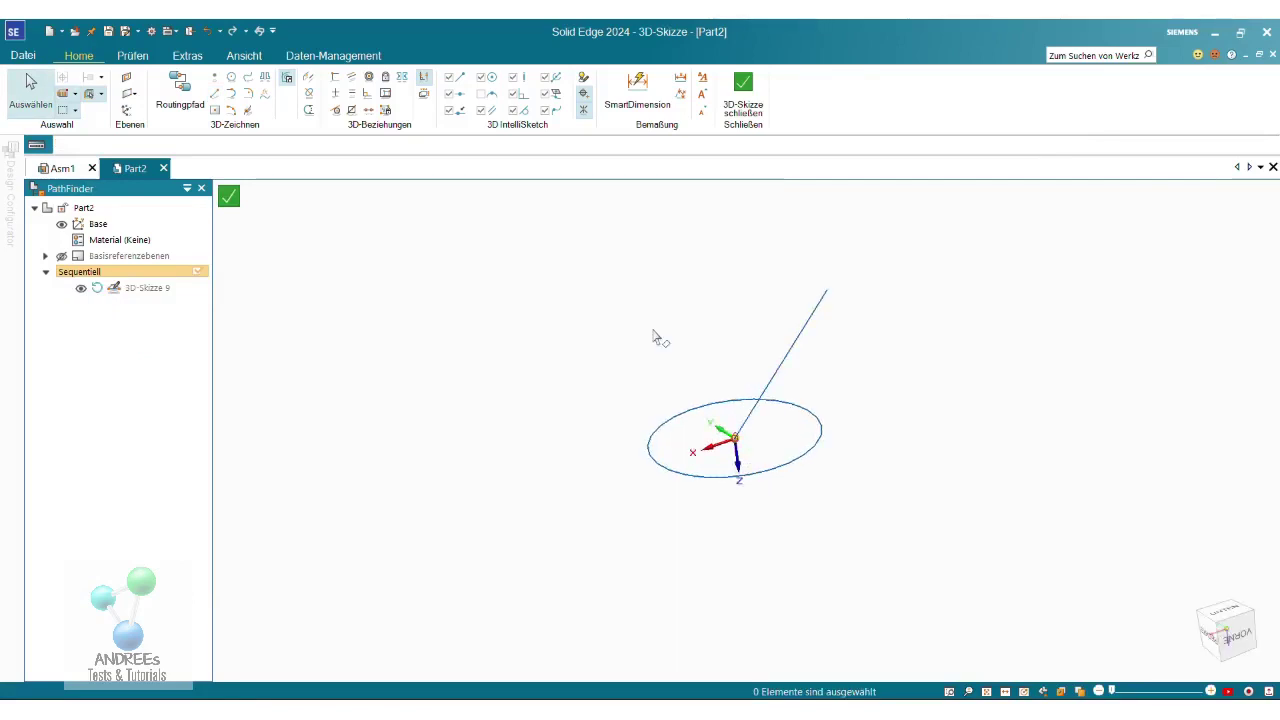